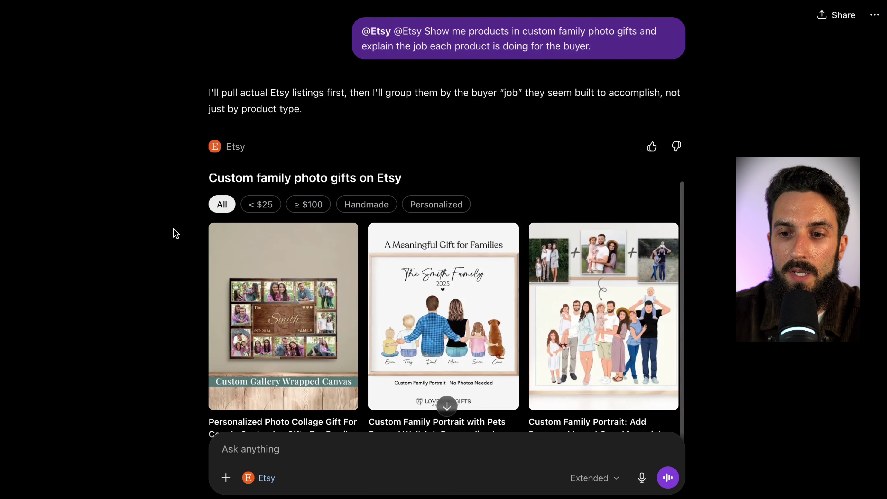
- Switch the prompt from Etsy to connected sources and look through the apps available to connect
{"action": "scroll", "coordinate": [166, 224], "scroll_direction": "down", "scroll_amount": 2}
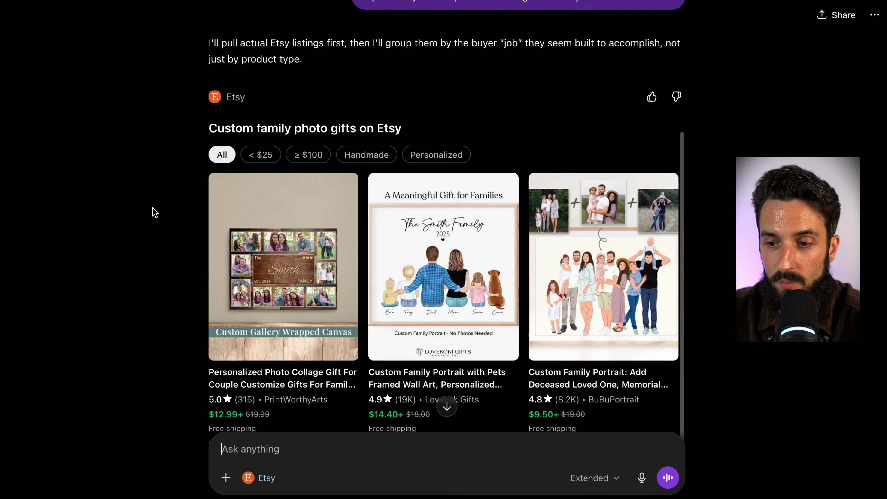
{"action": "scroll", "coordinate": [155, 212], "scroll_direction": "down", "scroll_amount": 2}
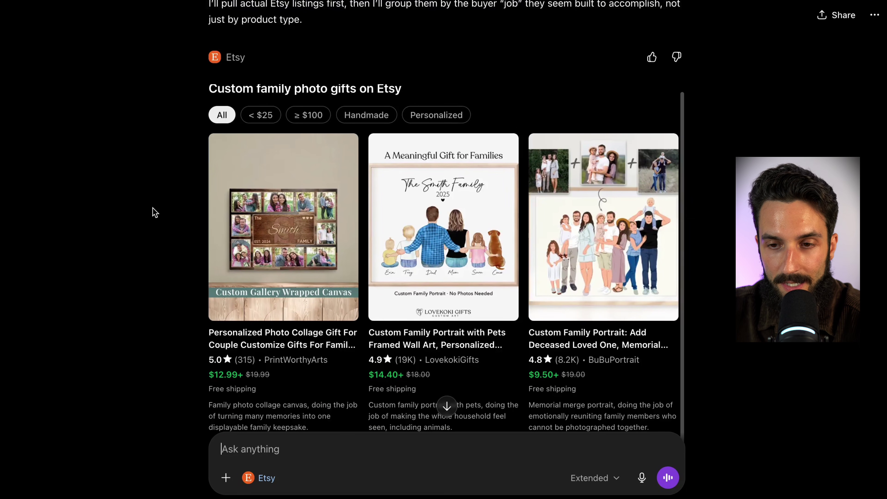
{"action": "scroll", "coordinate": [155, 212], "scroll_direction": "up", "scroll_amount": 3}
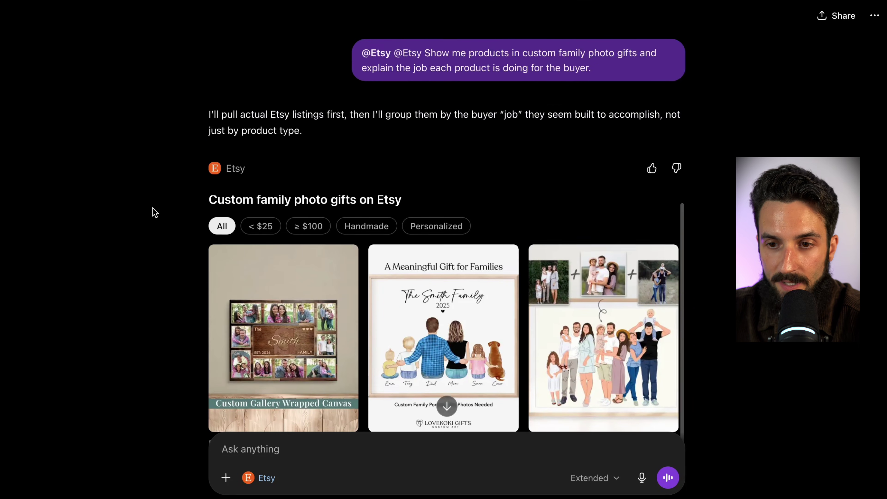
{"action": "left_click", "coordinate": [226, 478]}
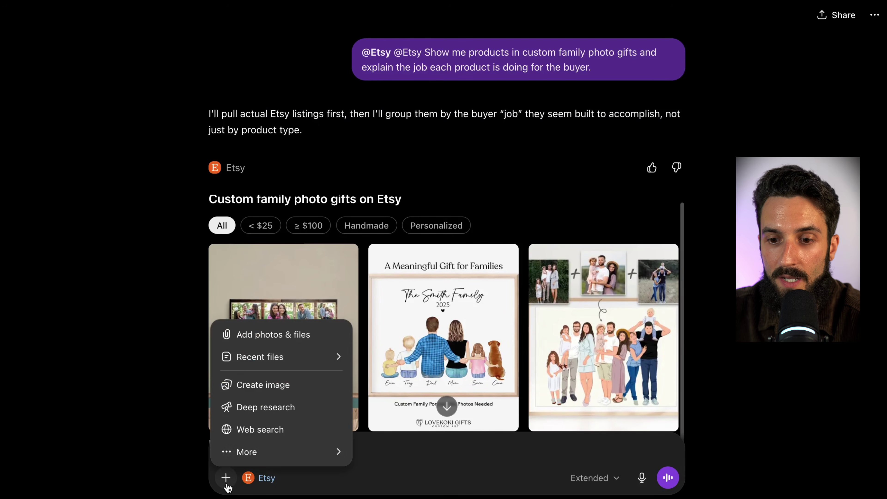
{"action": "mouse_move", "coordinate": [287, 453]}
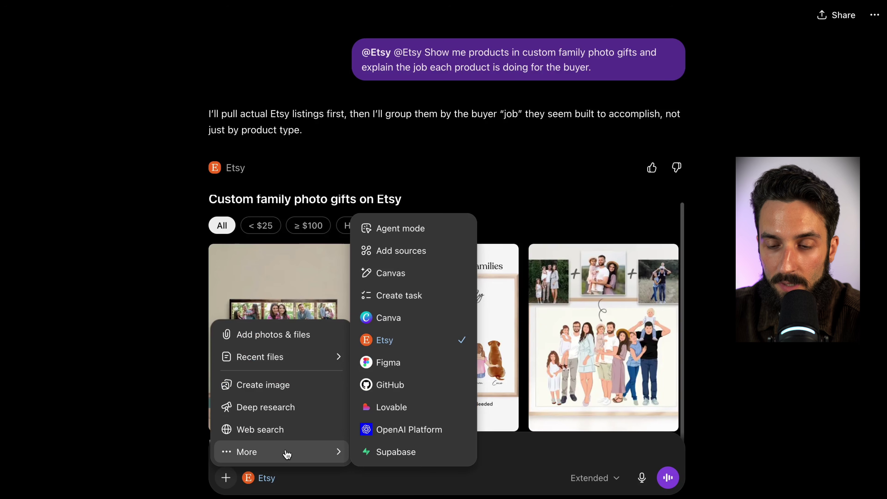
{"action": "left_click", "coordinate": [433, 252]}
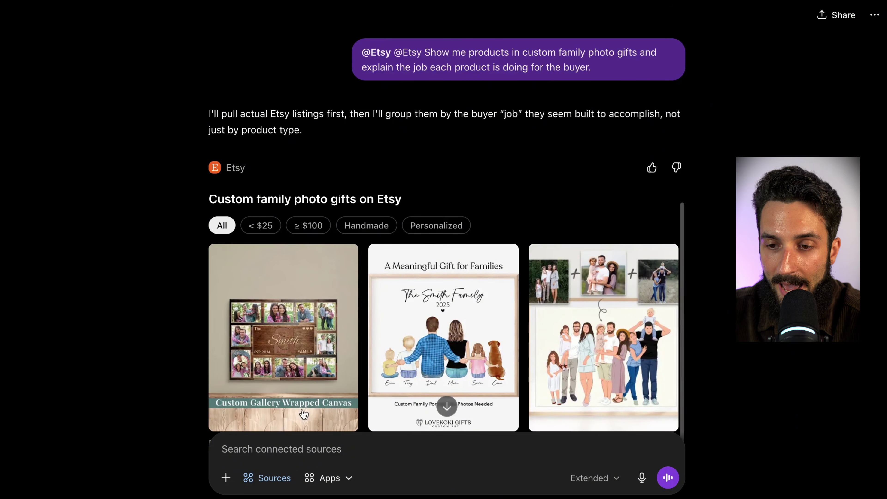
{"action": "left_click", "coordinate": [330, 478]}
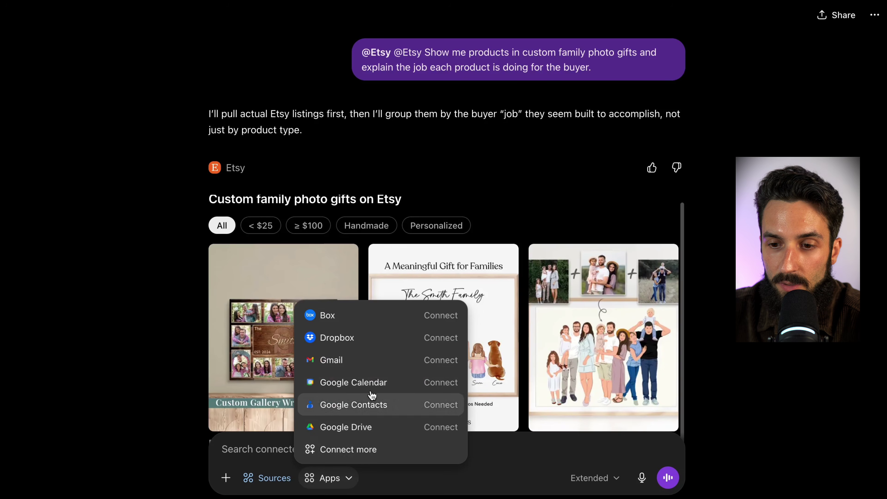
{"action": "left_click", "coordinate": [173, 321]}
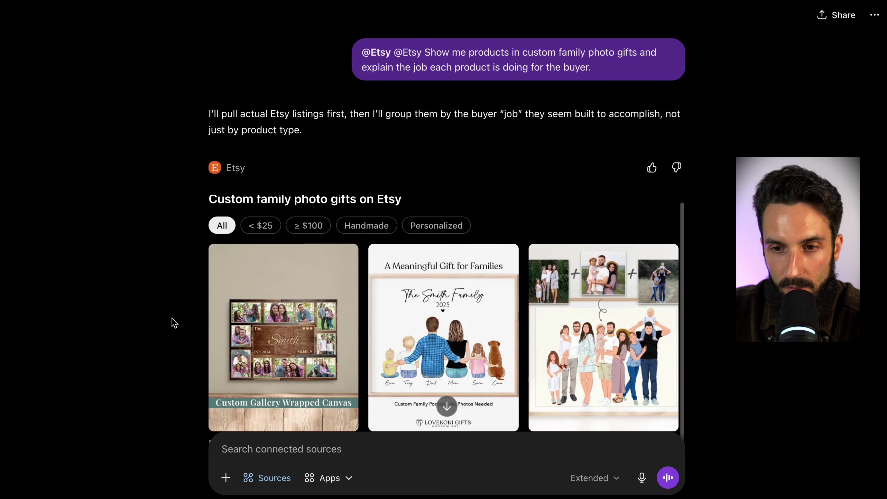
- Read the answer's breakdown of buyer jobs for custom family photo gifts, including the example products for each job
{"action": "scroll", "coordinate": [187, 208], "scroll_direction": "down", "scroll_amount": 15}
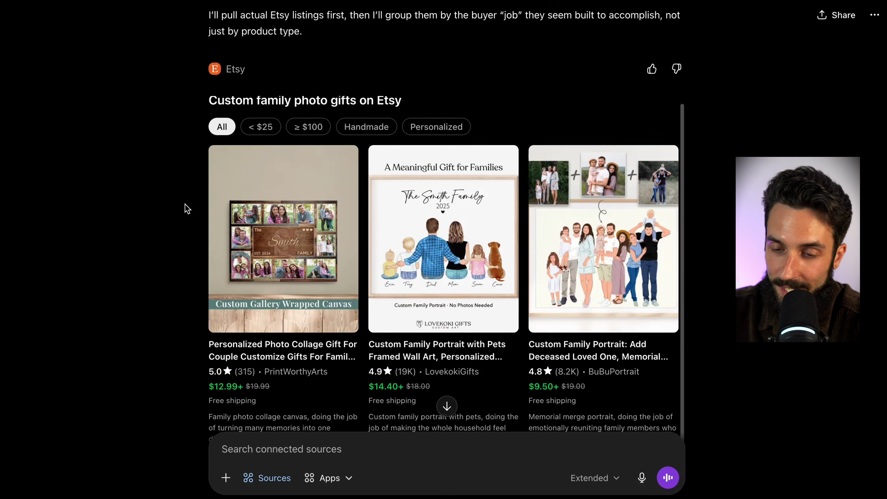
{"action": "scroll", "coordinate": [187, 208], "scroll_direction": "down", "scroll_amount": 10}
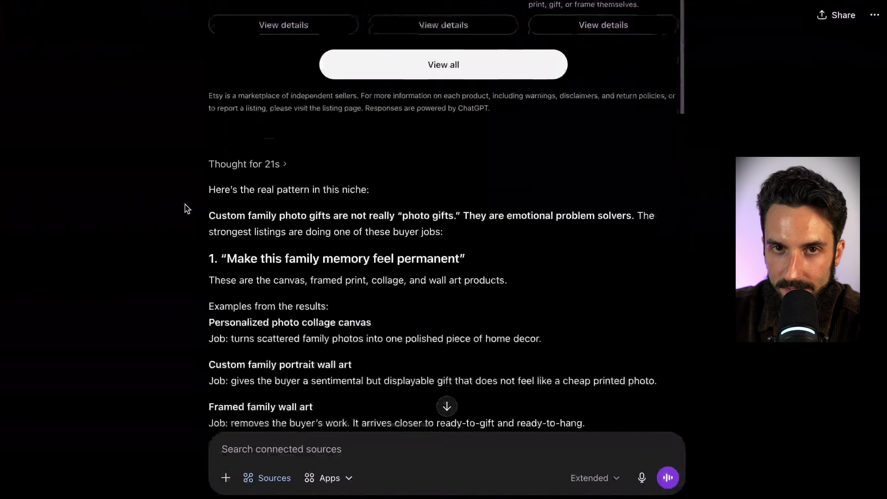
{"action": "scroll", "coordinate": [188, 208], "scroll_direction": "down", "scroll_amount": 2}
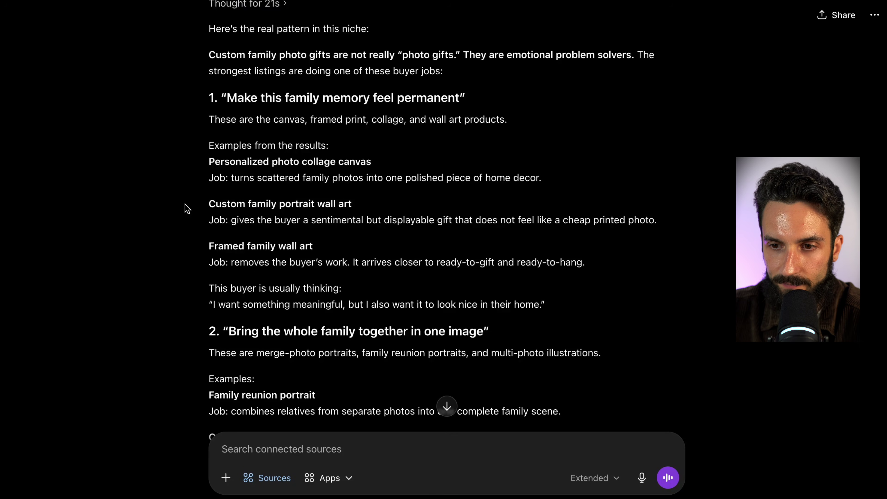
{"action": "scroll", "coordinate": [188, 208], "scroll_direction": "down", "scroll_amount": 2}
{"action": "scroll", "coordinate": [187, 209], "scroll_direction": "down", "scroll_amount": 5}
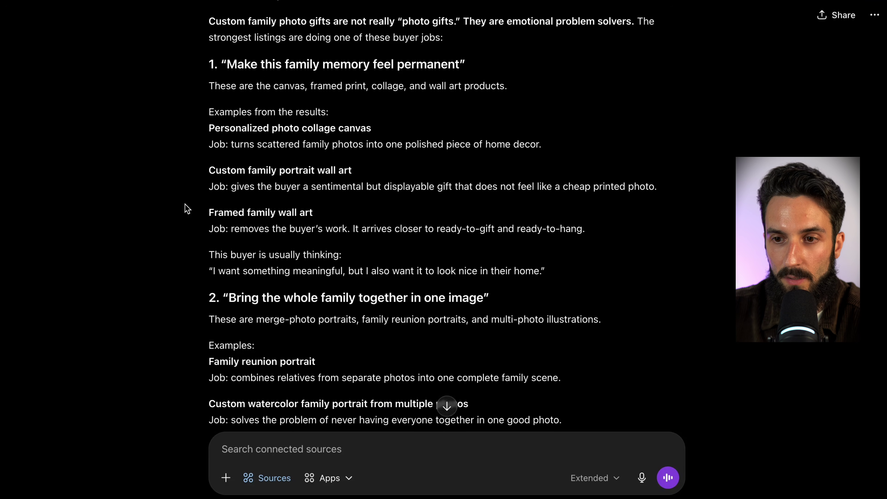
{"action": "scroll", "coordinate": [188, 209], "scroll_direction": "down", "scroll_amount": 10}
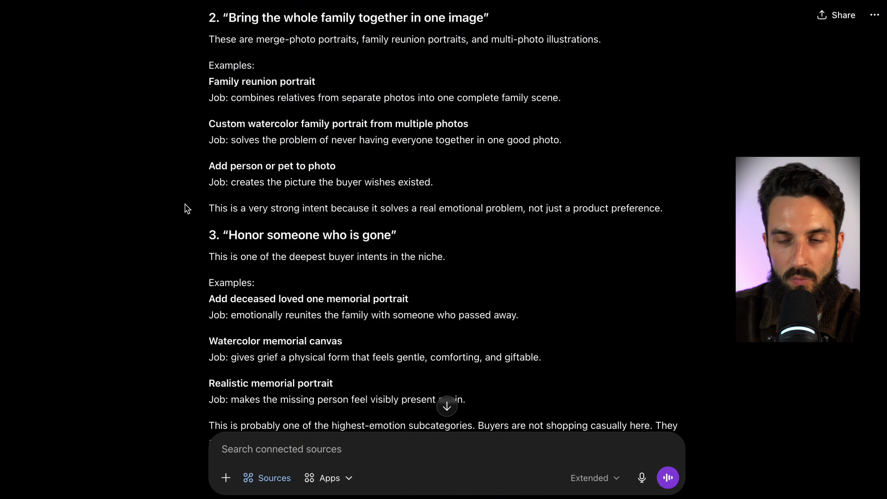
{"action": "scroll", "coordinate": [187, 209], "scroll_direction": "down", "scroll_amount": 6}
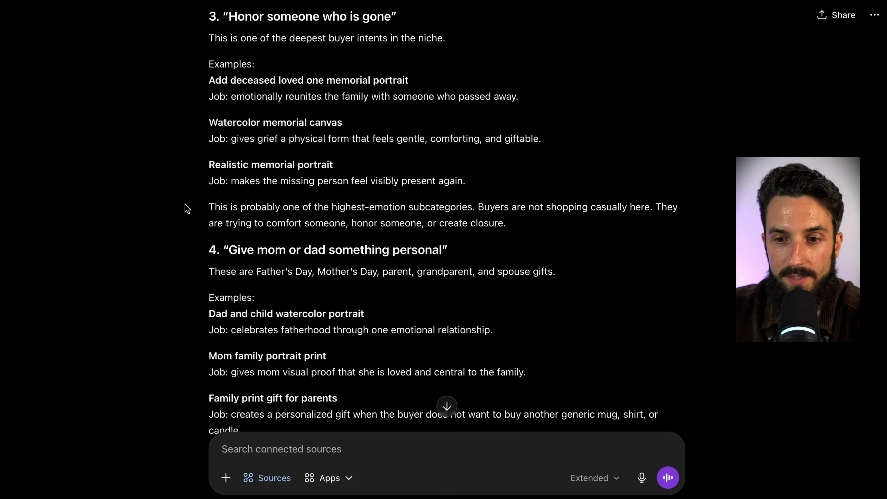
{"action": "scroll", "coordinate": [187, 208], "scroll_direction": "down", "scroll_amount": 6}
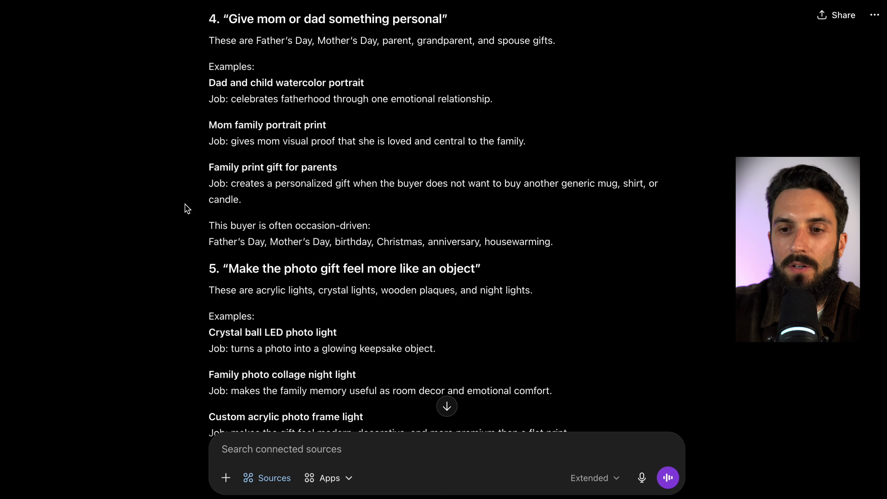
{"action": "scroll", "coordinate": [187, 209], "scroll_direction": "down", "scroll_amount": 8}
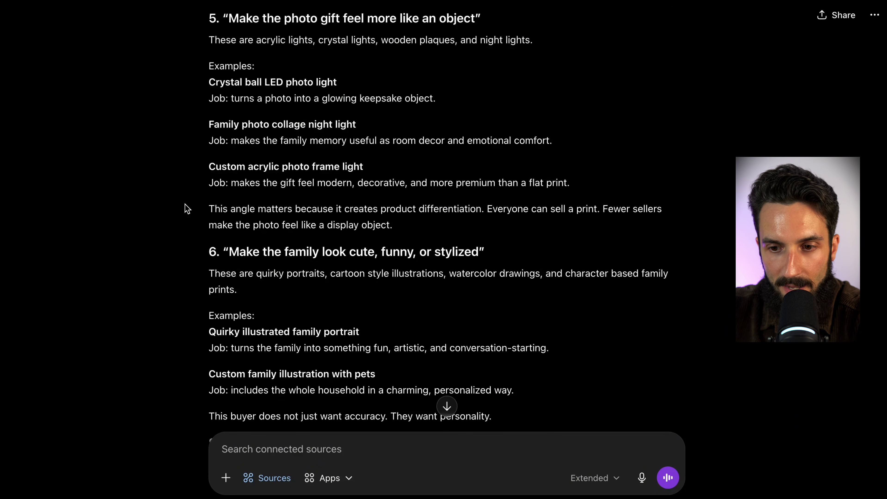
- Review the Etsy listings again, and read the answer's strongest listing directions and big opportunity sections
{"action": "scroll", "coordinate": [187, 209], "scroll_direction": "up", "scroll_amount": 15}
{"action": "scroll", "coordinate": [187, 208], "scroll_direction": "down", "scroll_amount": 6}
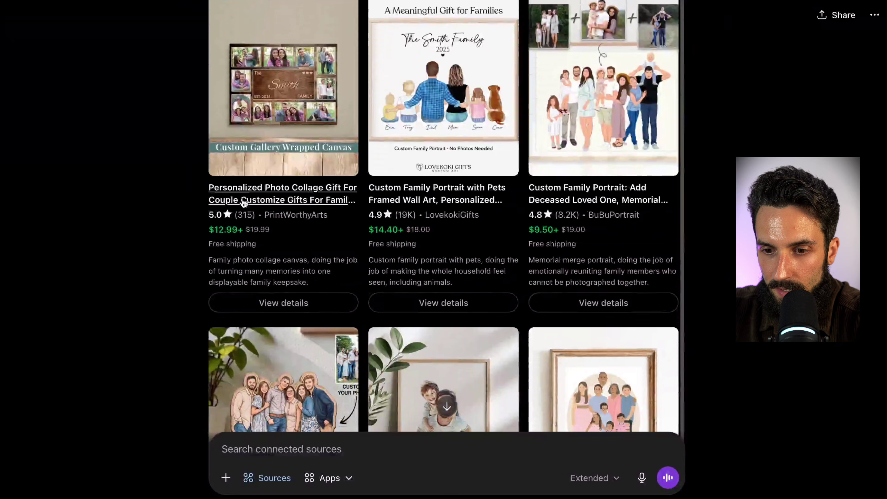
{"action": "scroll", "coordinate": [244, 202], "scroll_direction": "down", "scroll_amount": 7}
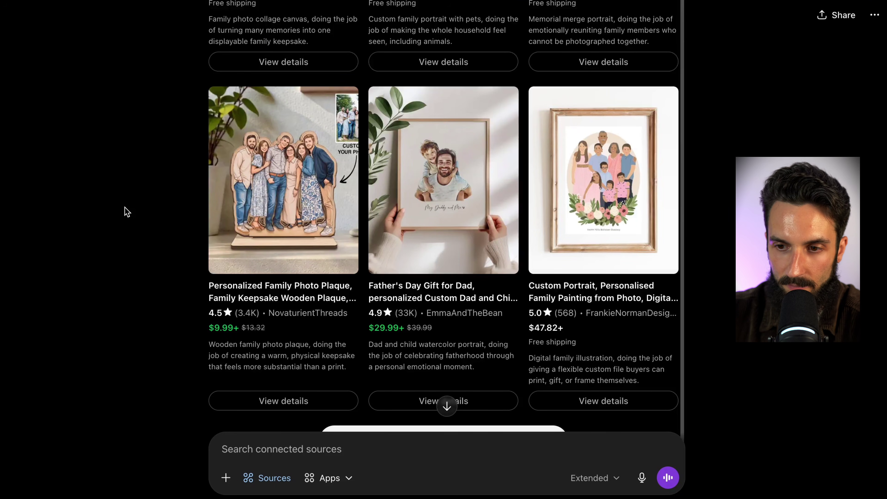
{"action": "scroll", "coordinate": [127, 212], "scroll_direction": "down", "scroll_amount": 20}
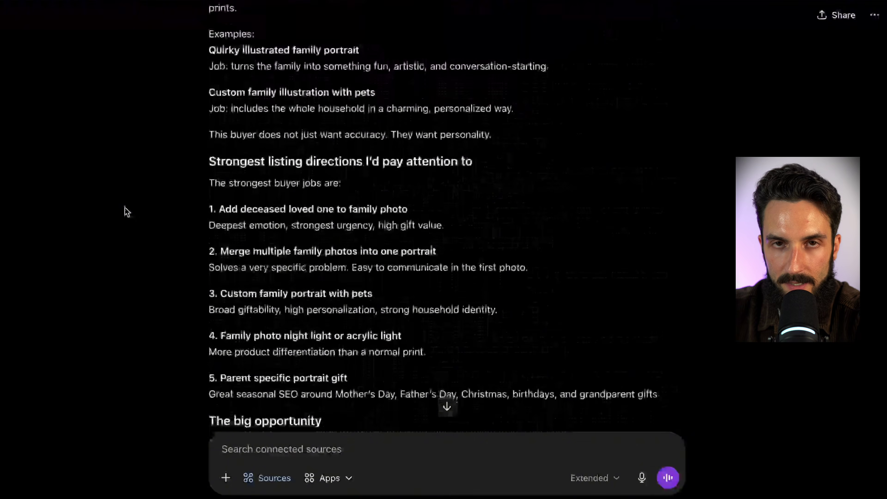
{"action": "scroll", "coordinate": [127, 211], "scroll_direction": "up", "scroll_amount": 5}
{"action": "scroll", "coordinate": [127, 211], "scroll_direction": "down", "scroll_amount": 4}
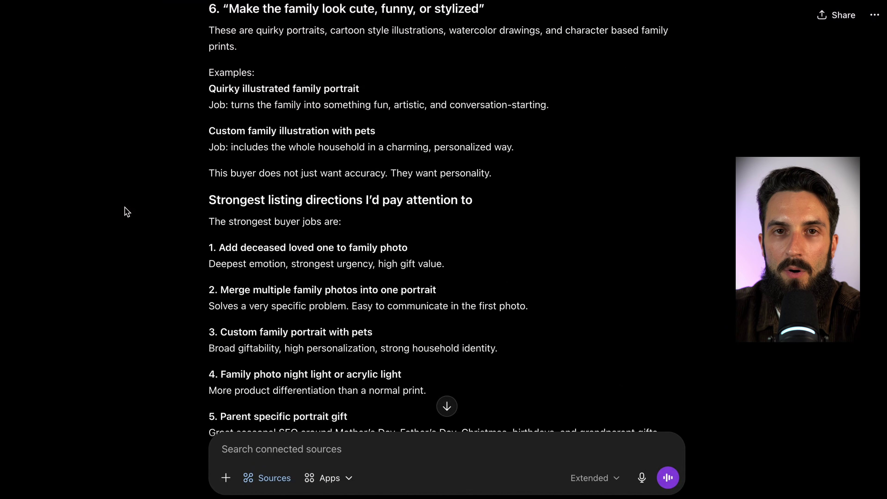
{"action": "scroll", "coordinate": [127, 211], "scroll_direction": "up", "scroll_amount": 1}
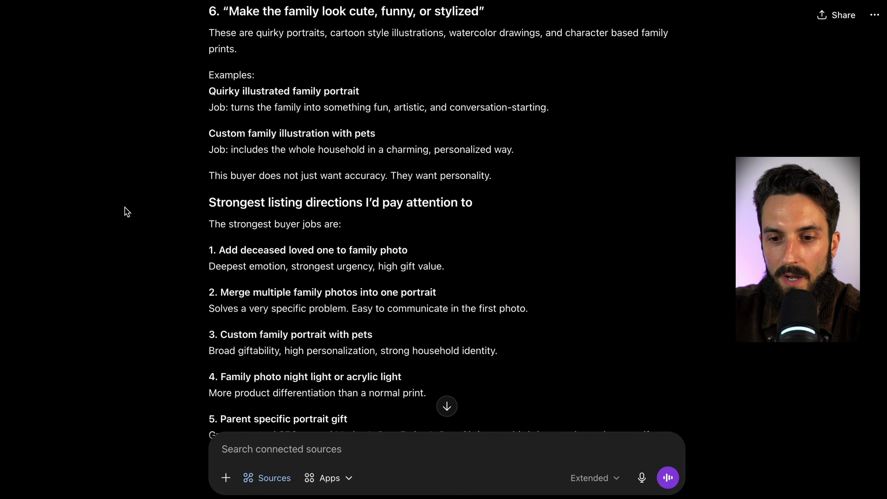
{"action": "scroll", "coordinate": [127, 211], "scroll_direction": "down", "scroll_amount": 5}
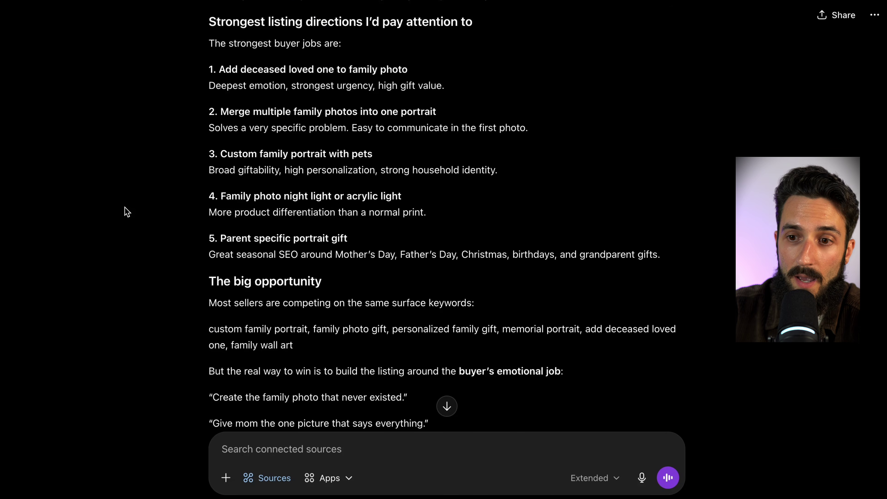
{"action": "scroll", "coordinate": [127, 211], "scroll_direction": "down", "scroll_amount": 5}
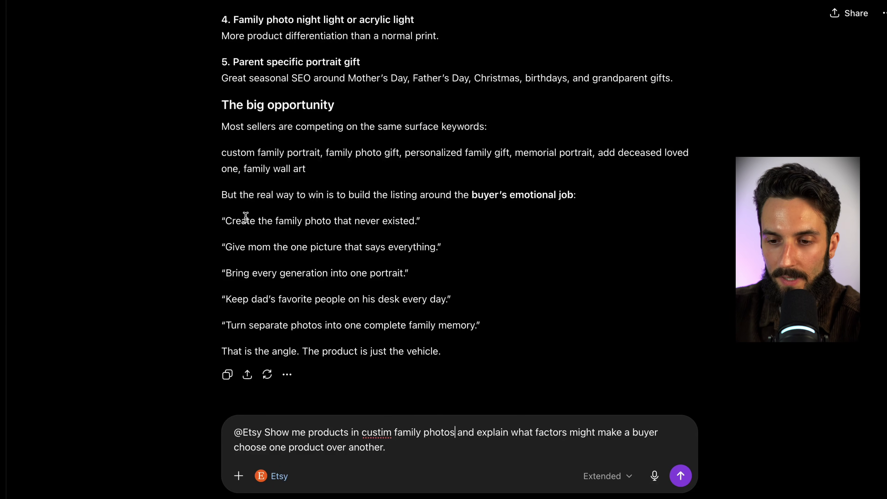
- Correct "custim" to "custom" in the Etsy prompt about factors that make a buyer choose one family photo product, and send it
{"action": "right_click", "coordinate": [375, 433]}
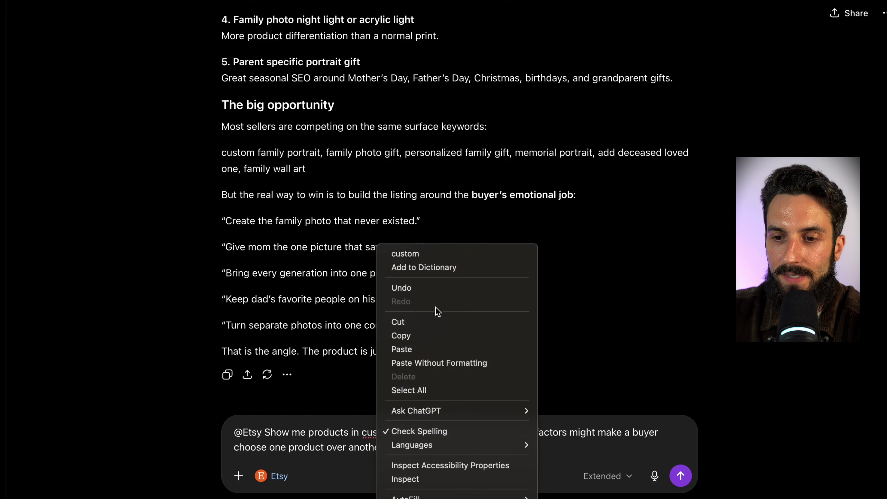
{"action": "left_click", "coordinate": [424, 255]}
{"action": "left_click", "coordinate": [420, 465]}
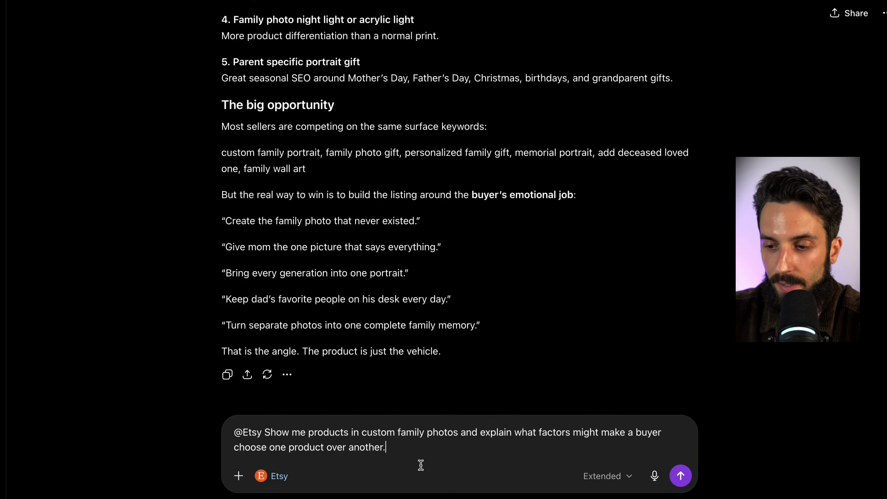
{"action": "key", "text": "Return"}
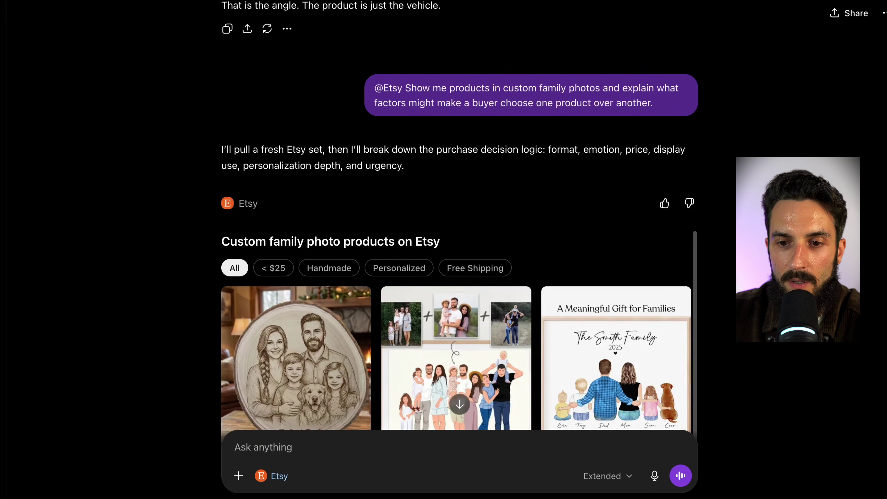
- Examine the new Etsy listings and read why buyers choose each of the main custom family photo product types
{"action": "scroll", "coordinate": [182, 234], "scroll_direction": "down", "scroll_amount": 3}
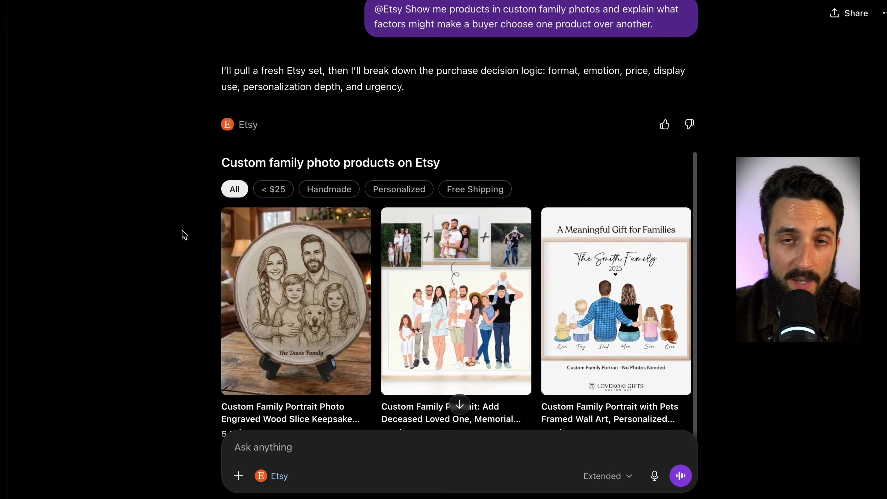
{"action": "scroll", "coordinate": [182, 234], "scroll_direction": "down", "scroll_amount": 20}
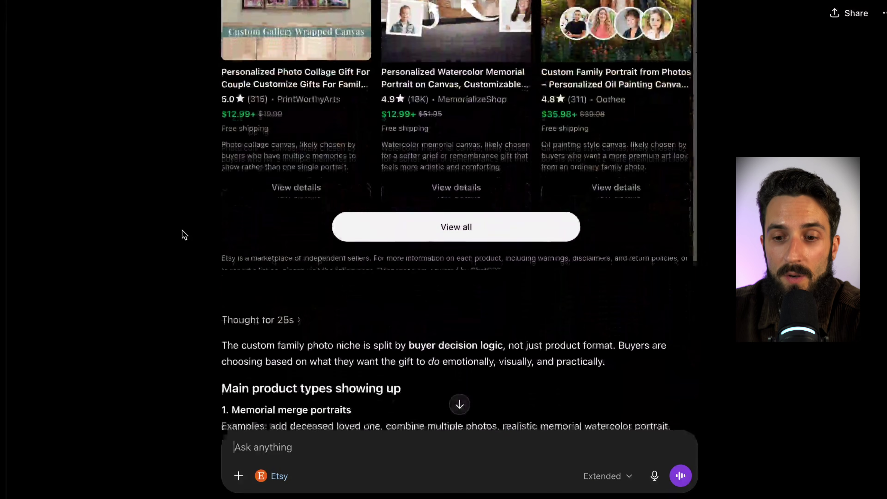
{"action": "scroll", "coordinate": [184, 234], "scroll_direction": "down", "scroll_amount": 2}
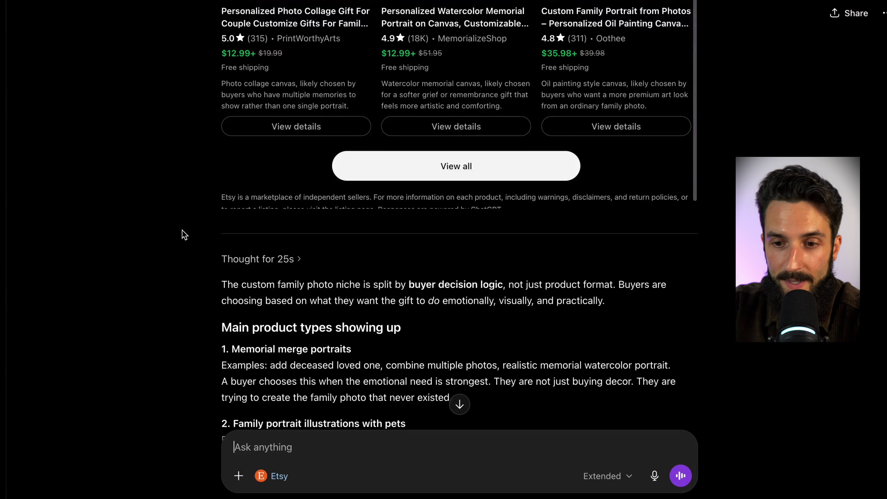
{"action": "scroll", "coordinate": [184, 234], "scroll_direction": "down", "scroll_amount": 15}
{"action": "scroll", "coordinate": [184, 234], "scroll_direction": "up", "scroll_amount": 18}
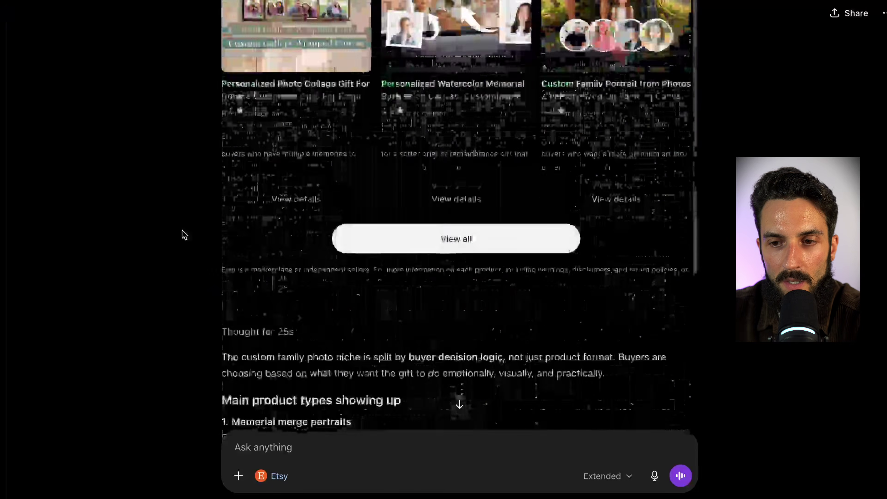
{"action": "scroll", "coordinate": [184, 234], "scroll_direction": "up", "scroll_amount": 4}
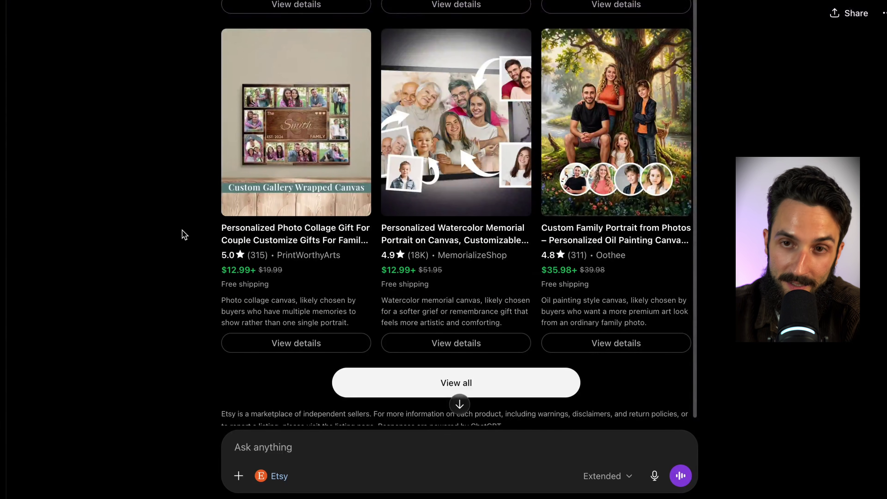
{"action": "scroll", "coordinate": [184, 234], "scroll_direction": "down", "scroll_amount": 9}
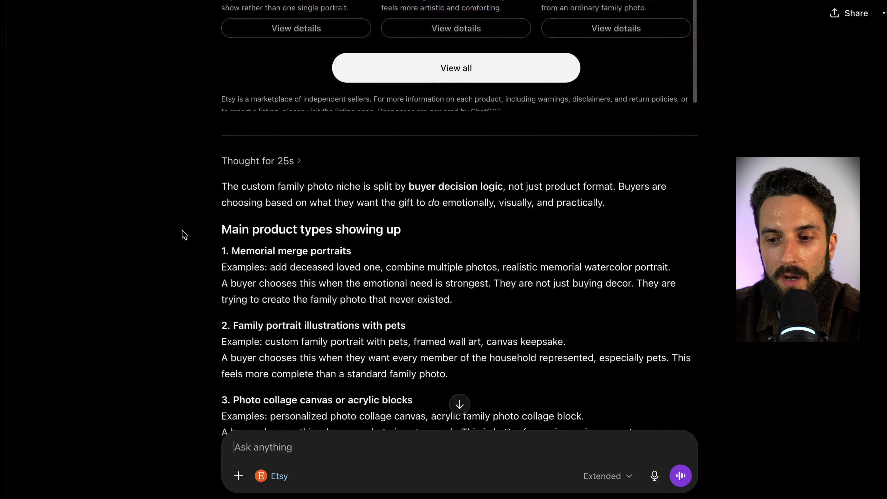
{"action": "scroll", "coordinate": [184, 234], "scroll_direction": "down", "scroll_amount": 4}
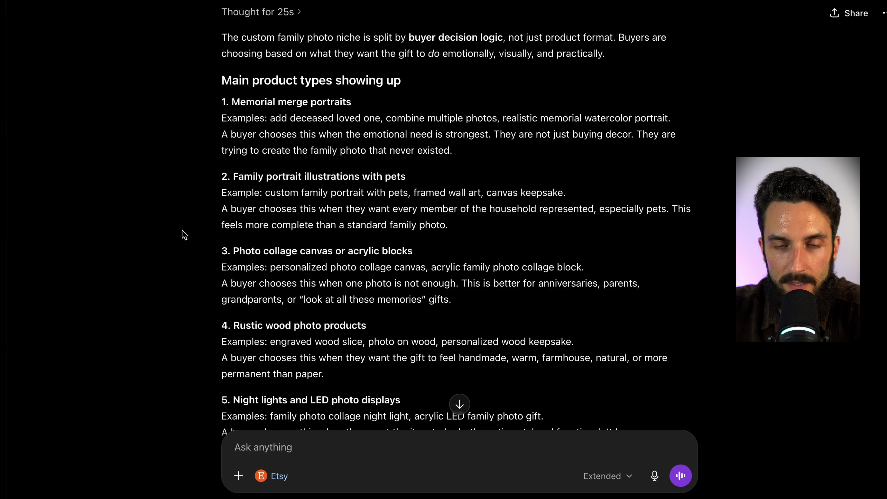
{"action": "scroll", "coordinate": [184, 234], "scroll_direction": "down", "scroll_amount": 2}
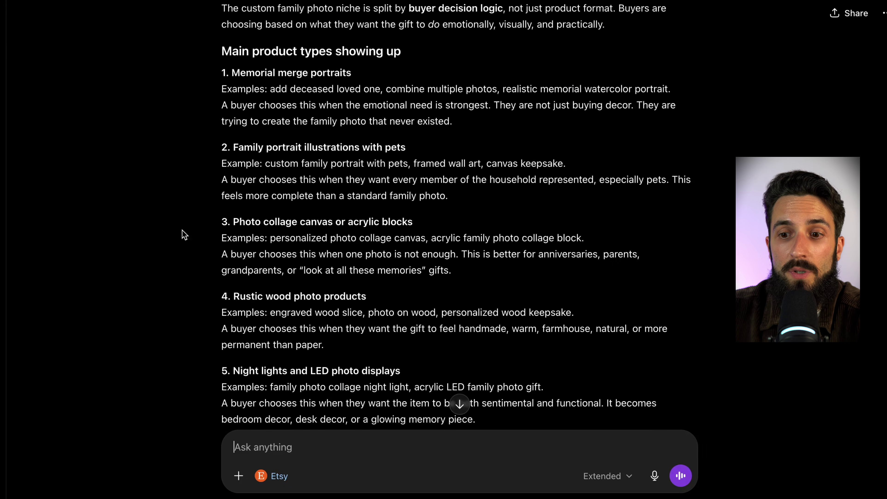
{"action": "scroll", "coordinate": [184, 234], "scroll_direction": "down", "scroll_amount": 10}
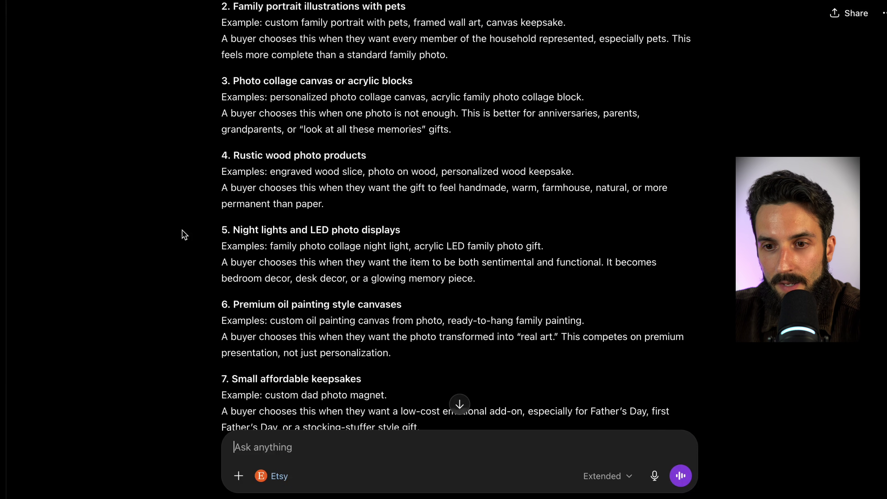
- Read the remaining family photo product types and the factors that make buyers choose one over another, from emotional intensity to trust and proofing
{"action": "scroll", "coordinate": [184, 234], "scroll_direction": "down", "scroll_amount": 5}
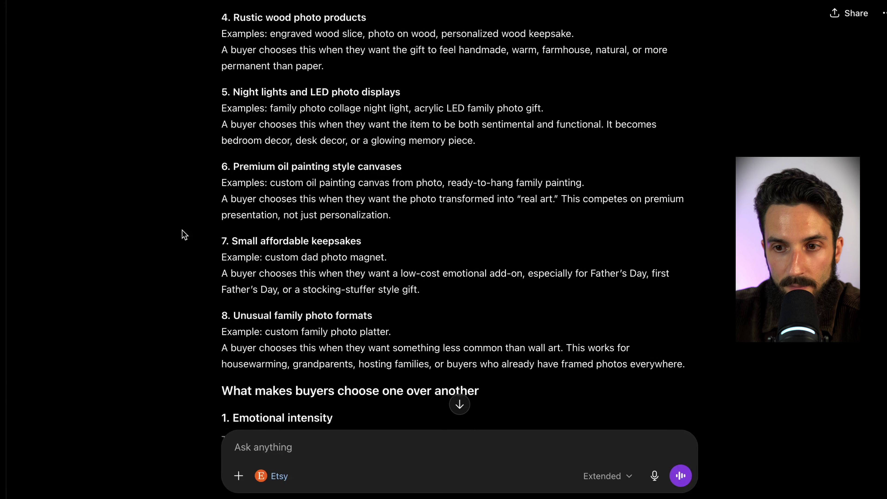
{"action": "scroll", "coordinate": [184, 234], "scroll_direction": "down", "scroll_amount": 4}
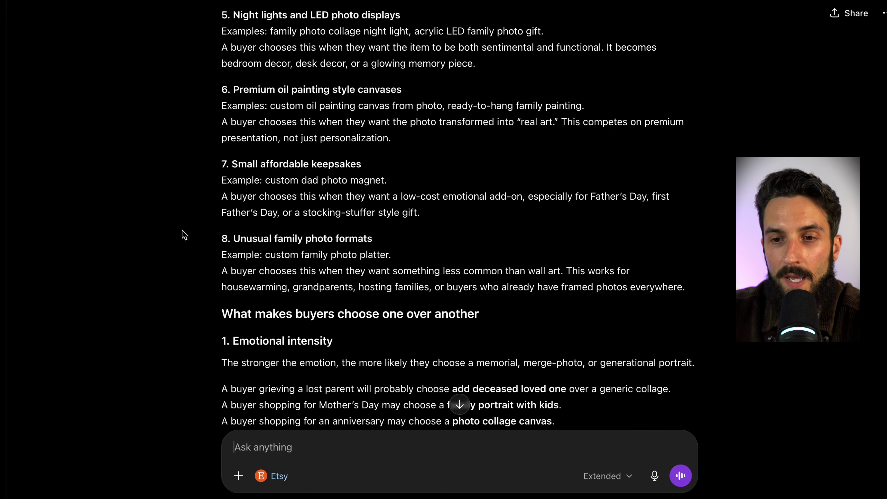
{"action": "scroll", "coordinate": [184, 234], "scroll_direction": "down", "scroll_amount": 4}
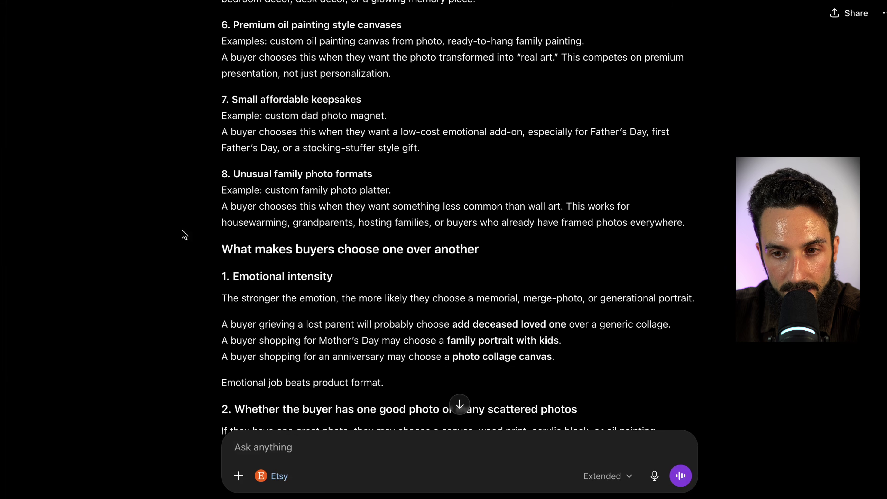
{"action": "scroll", "coordinate": [184, 234], "scroll_direction": "down", "scroll_amount": 13}
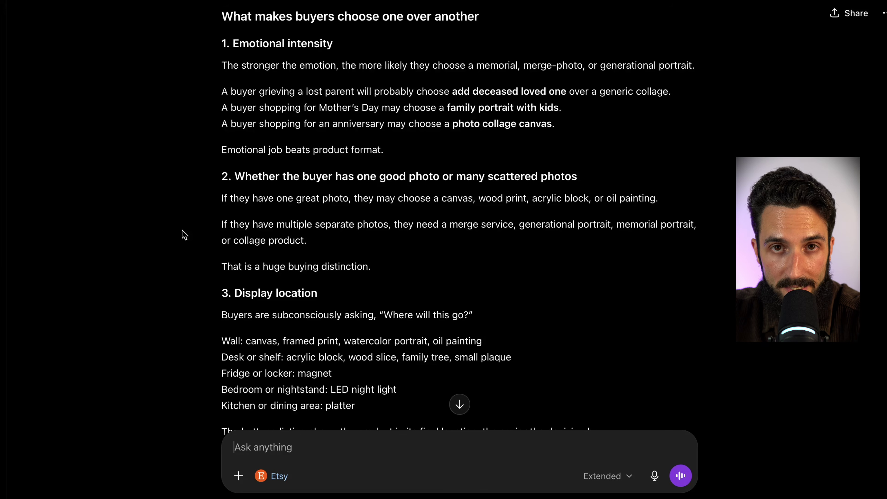
{"action": "scroll", "coordinate": [184, 234], "scroll_direction": "down", "scroll_amount": 10}
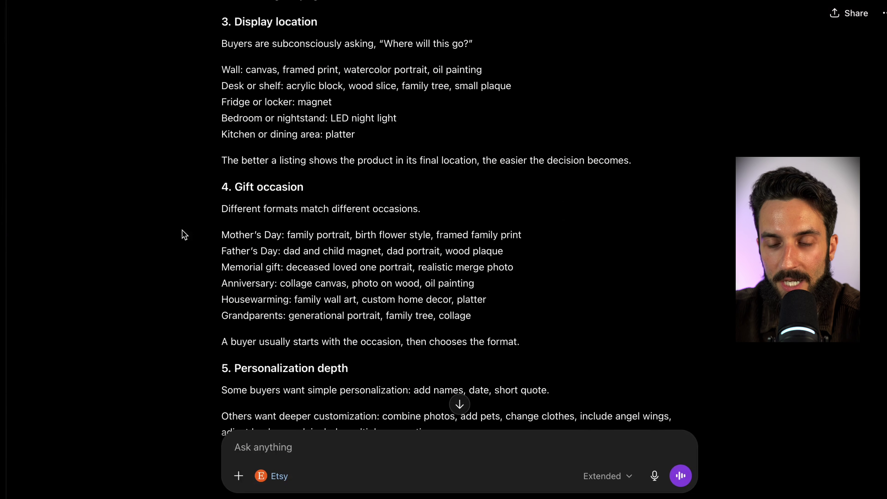
{"action": "scroll", "coordinate": [184, 234], "scroll_direction": "down", "scroll_amount": 6}
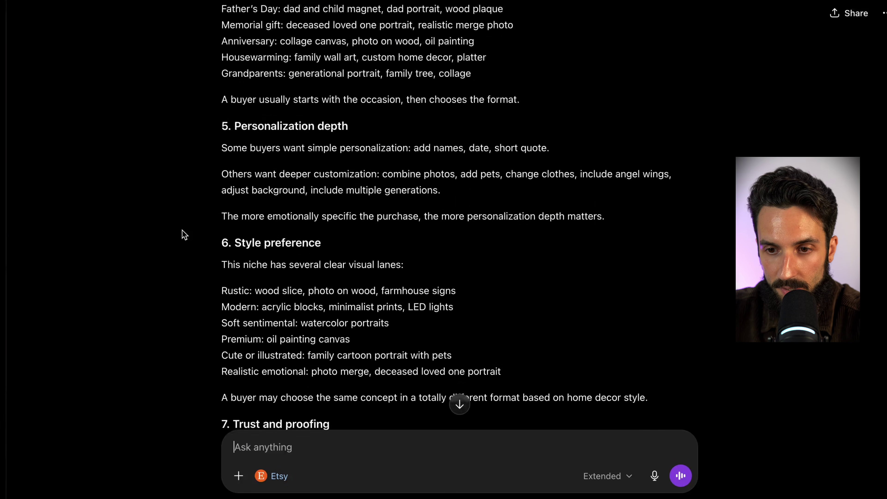
{"action": "scroll", "coordinate": [184, 235], "scroll_direction": "down", "scroll_amount": 3}
{"action": "scroll", "coordinate": [184, 235], "scroll_direction": "down", "scroll_amount": 5}
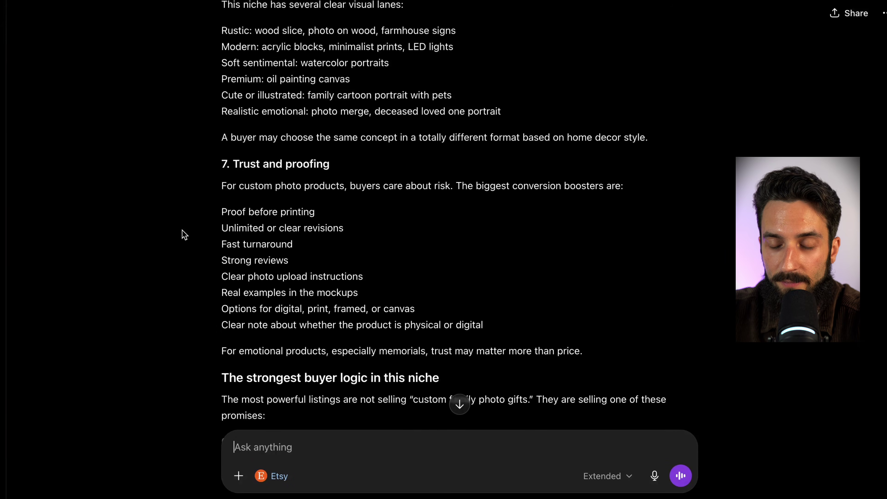
{"action": "scroll", "coordinate": [184, 235], "scroll_direction": "down", "scroll_amount": 6}
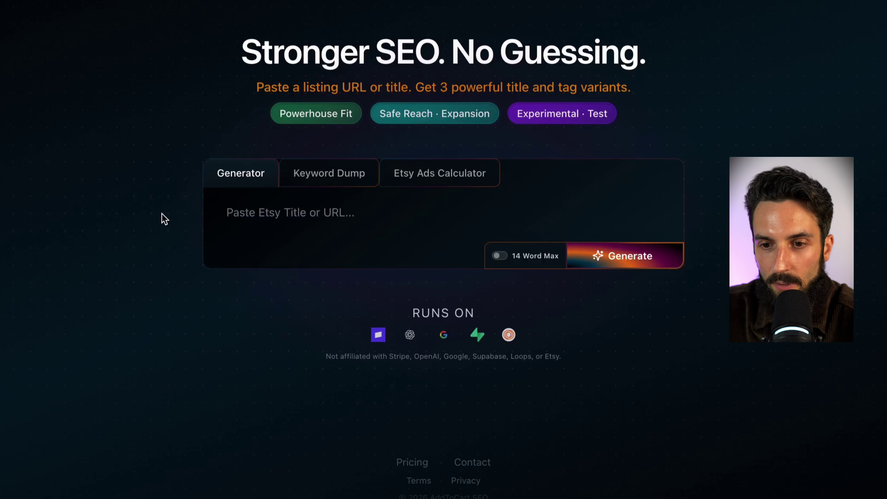
- In AddToCart SEO, generate title and tag variants from the copied Etsy URL of the personalized watercolor memorial listing, with 14 Word Max enabled
{"action": "left_click", "coordinate": [317, 225]}
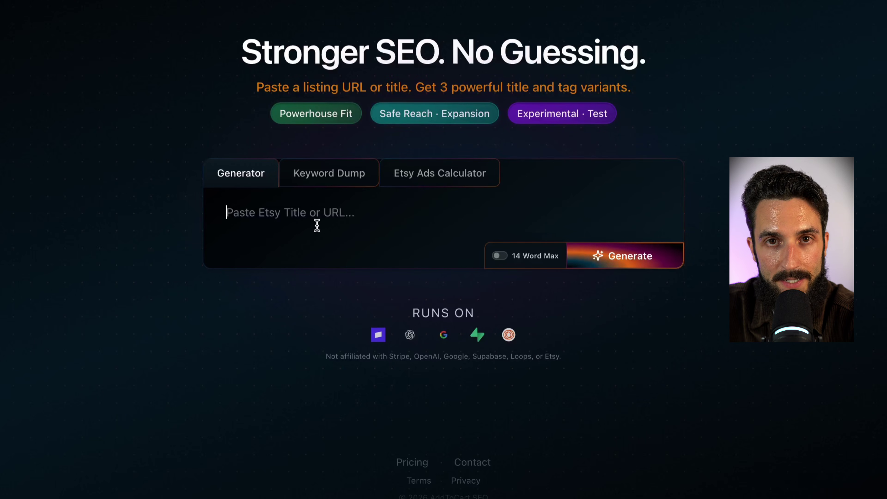
{"action": "key", "text": "ctrl+v"}
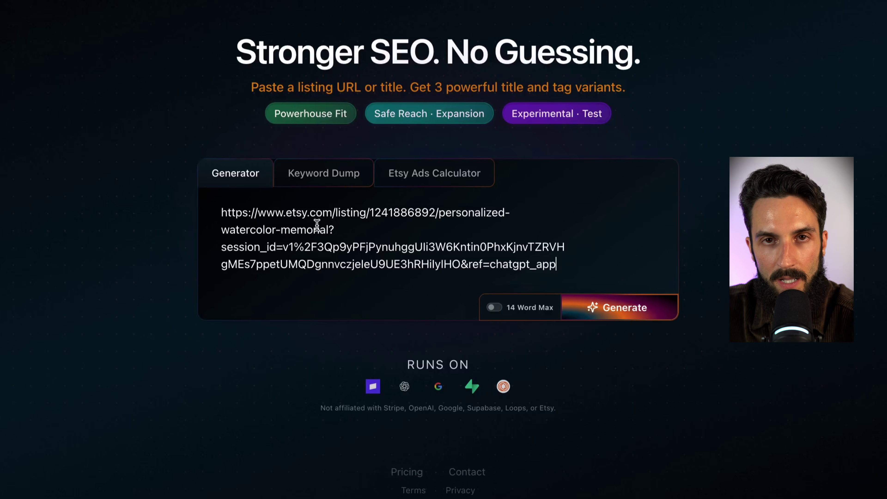
{"action": "left_click", "coordinate": [494, 307]}
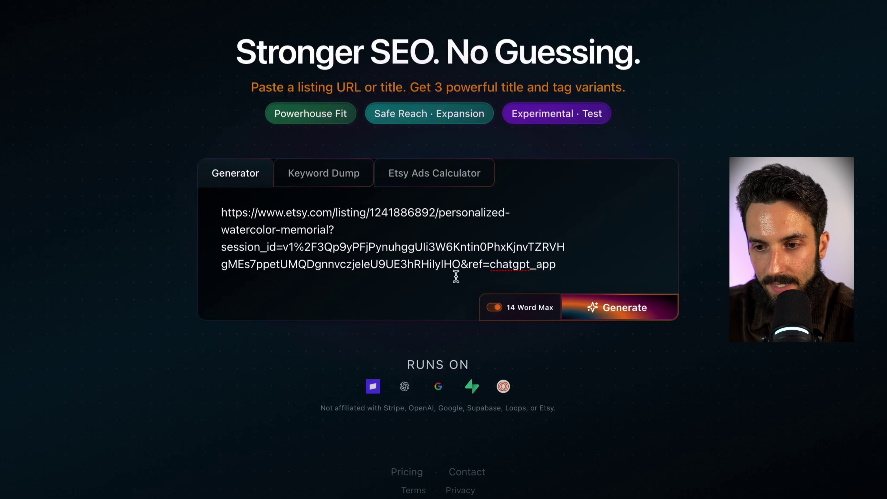
{"action": "left_click", "coordinate": [607, 309]}
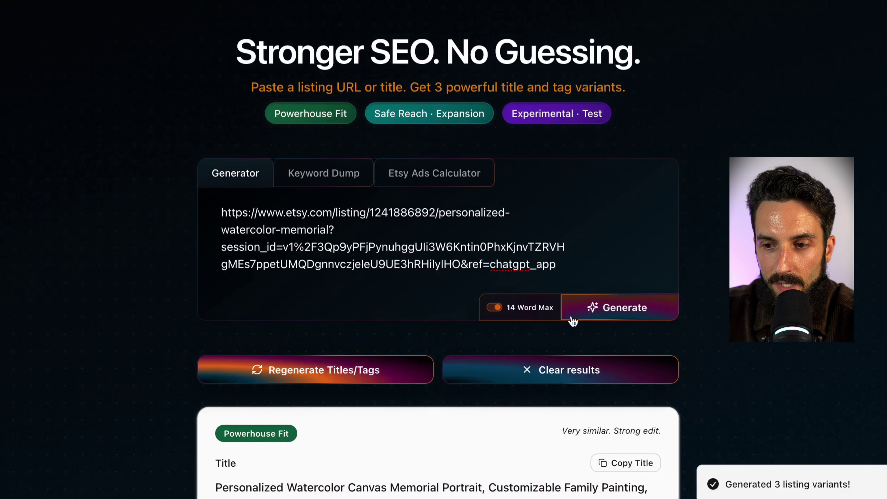
- Review and compare the titles and tags of the Powerhouse Fit, Safe Reach / Expansion and Experimental Reach / Test variants
{"action": "scroll", "coordinate": [135, 246], "scroll_direction": "down", "scroll_amount": 5}
{"action": "scroll", "coordinate": [135, 245], "scroll_direction": "down", "scroll_amount": 8}
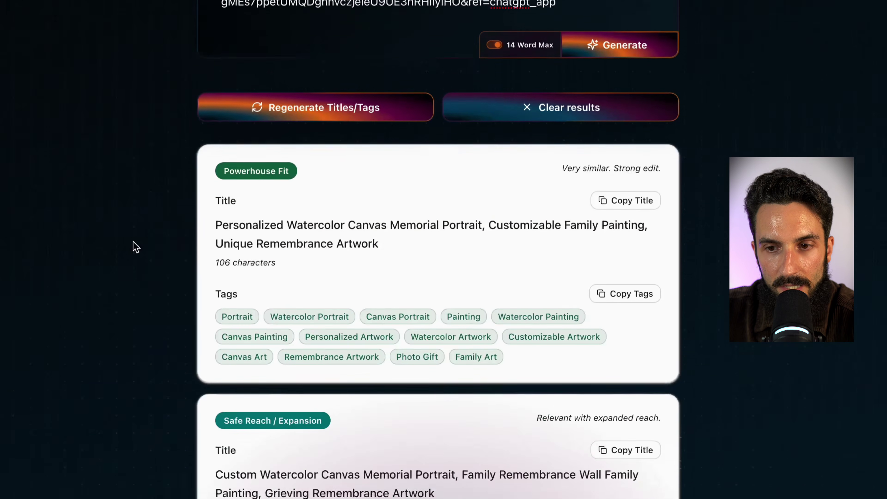
{"action": "scroll", "coordinate": [135, 247], "scroll_direction": "down", "scroll_amount": 7}
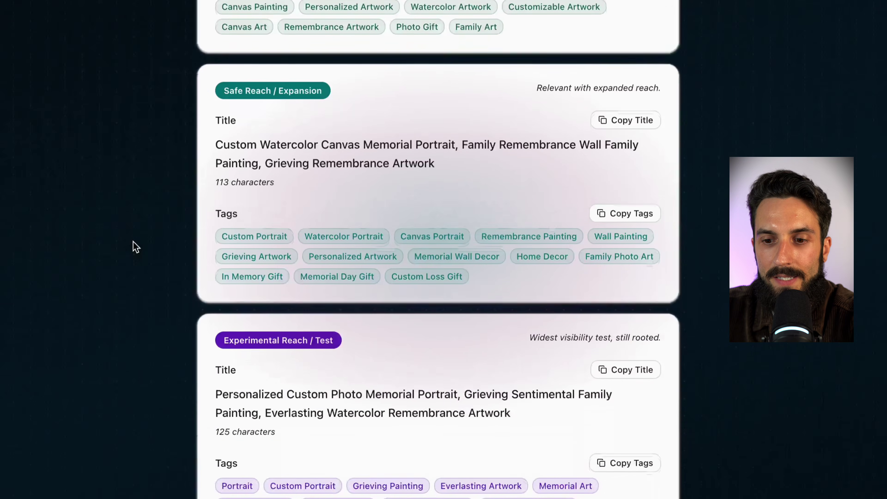
{"action": "scroll", "coordinate": [136, 247], "scroll_direction": "up", "scroll_amount": 6}
{"action": "scroll", "coordinate": [136, 247], "scroll_direction": "up", "scroll_amount": 2}
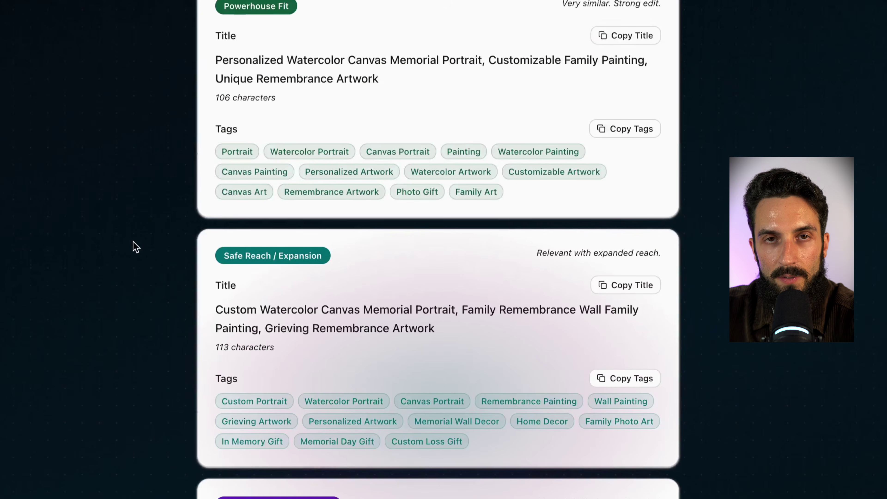
{"action": "scroll", "coordinate": [135, 247], "scroll_direction": "down", "scroll_amount": 1}
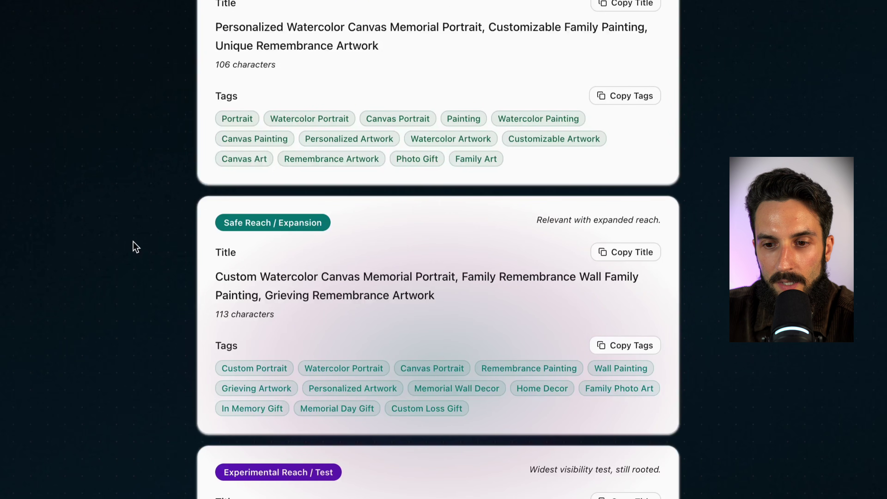
{"action": "scroll", "coordinate": [135, 247], "scroll_direction": "down", "scroll_amount": 3}
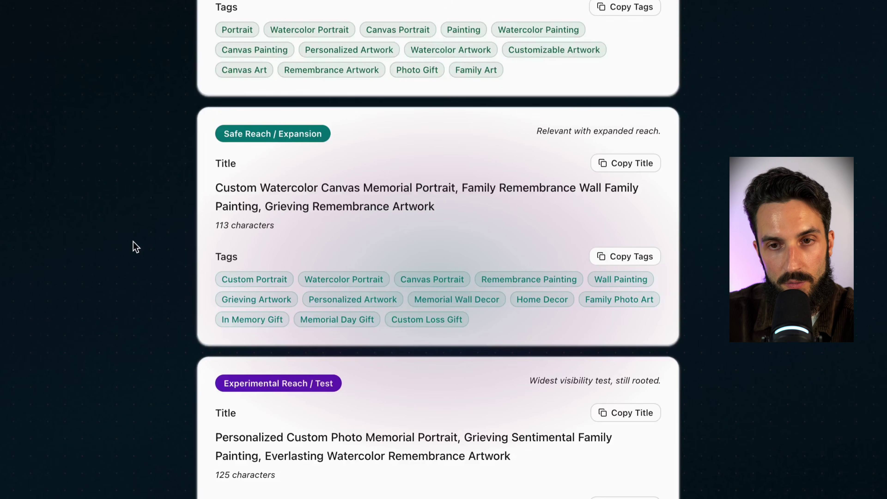
{"action": "scroll", "coordinate": [135, 247], "scroll_direction": "down", "scroll_amount": 8}
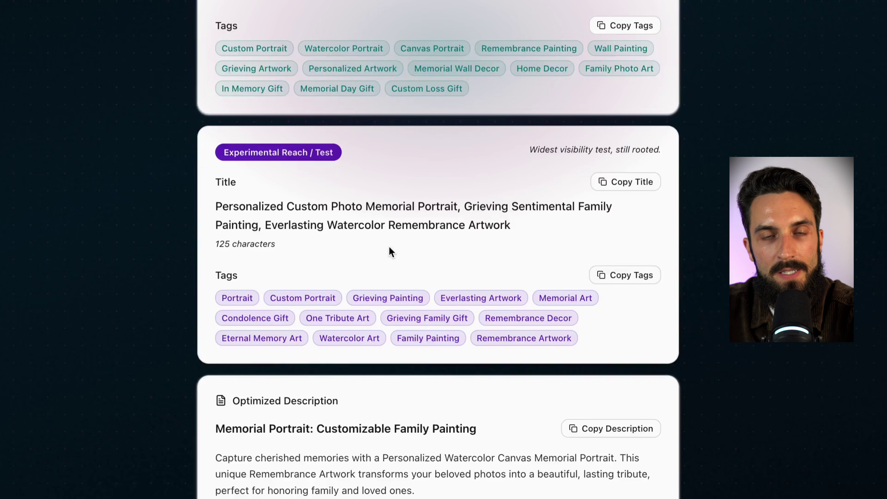
- Review the optimized description for the memorial portrait listing and regenerate it
{"action": "scroll", "coordinate": [389, 249], "scroll_direction": "down", "scroll_amount": 8}
{"action": "scroll", "coordinate": [389, 247], "scroll_direction": "down", "scroll_amount": 3}
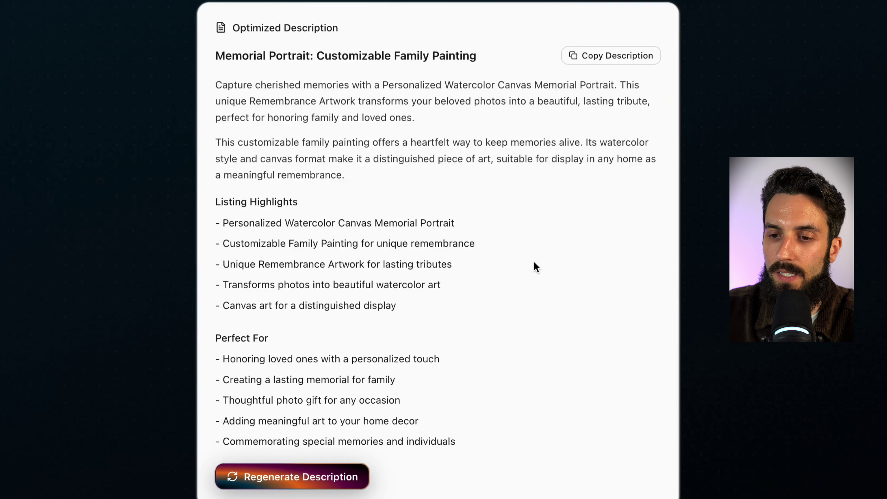
{"action": "left_click", "coordinate": [307, 477]}
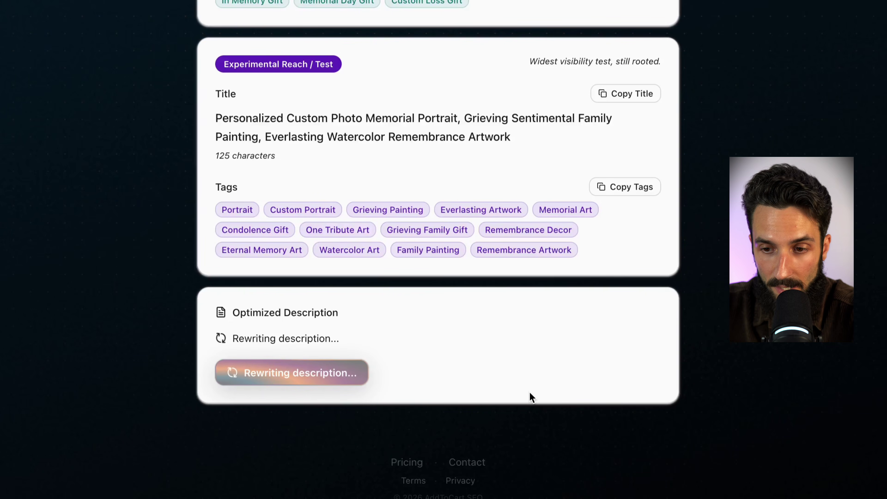
- Open the Keyword Dump tool and get its keyword text box ready for entry
{"action": "scroll", "coordinate": [529, 391], "scroll_direction": "up", "scroll_amount": 20}
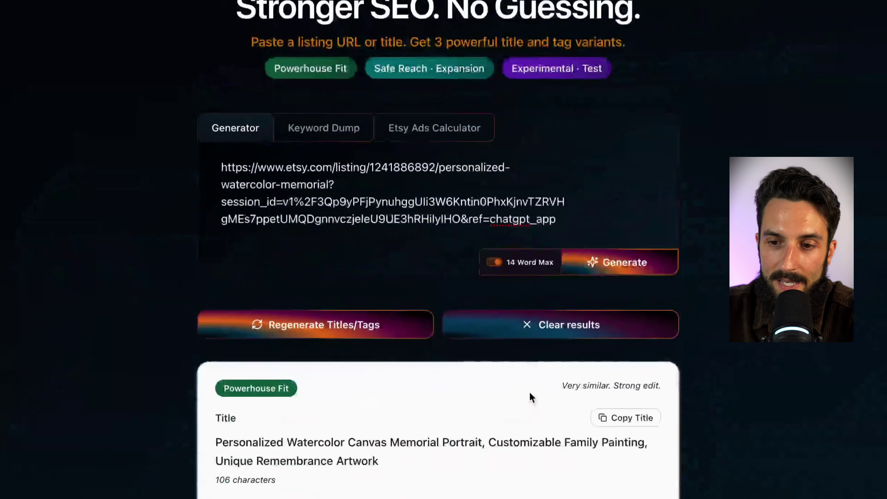
{"action": "scroll", "coordinate": [529, 391], "scroll_direction": "down", "scroll_amount": 4}
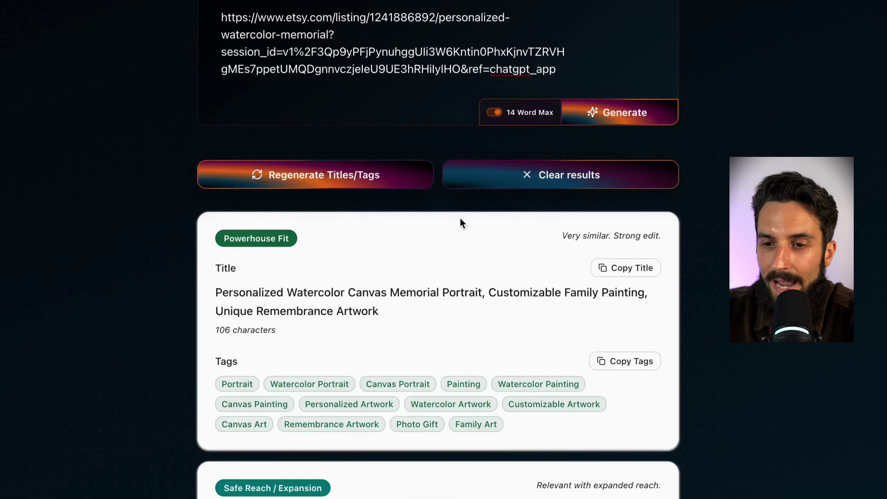
{"action": "scroll", "coordinate": [608, 265], "scroll_direction": "up", "scroll_amount": 2}
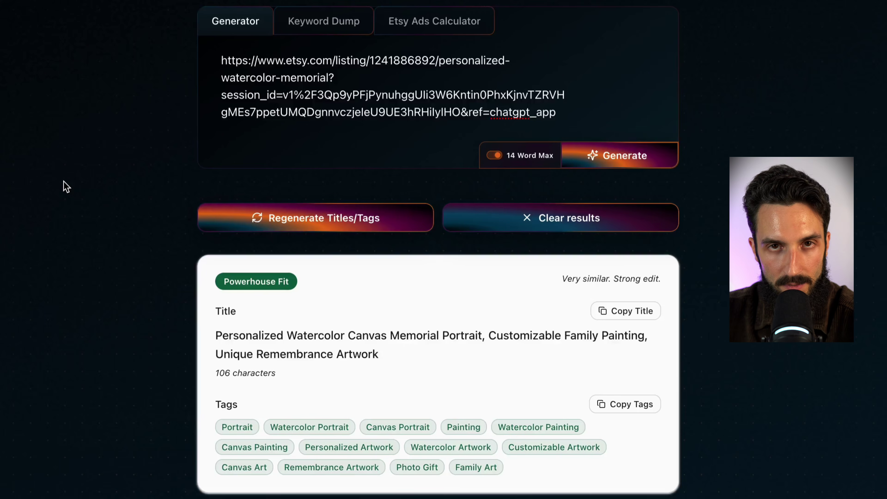
{"action": "left_click", "coordinate": [302, 27]}
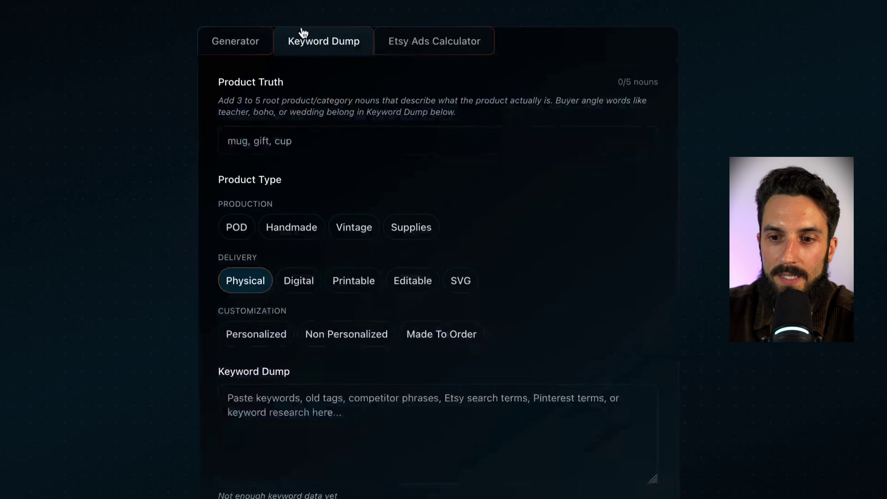
{"action": "scroll", "coordinate": [171, 140], "scroll_direction": "down", "scroll_amount": 3}
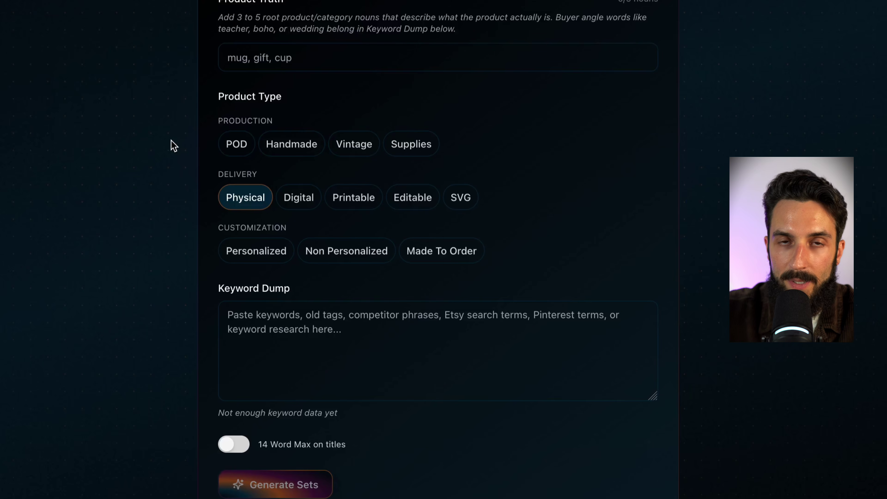
{"action": "left_click", "coordinate": [315, 347]}
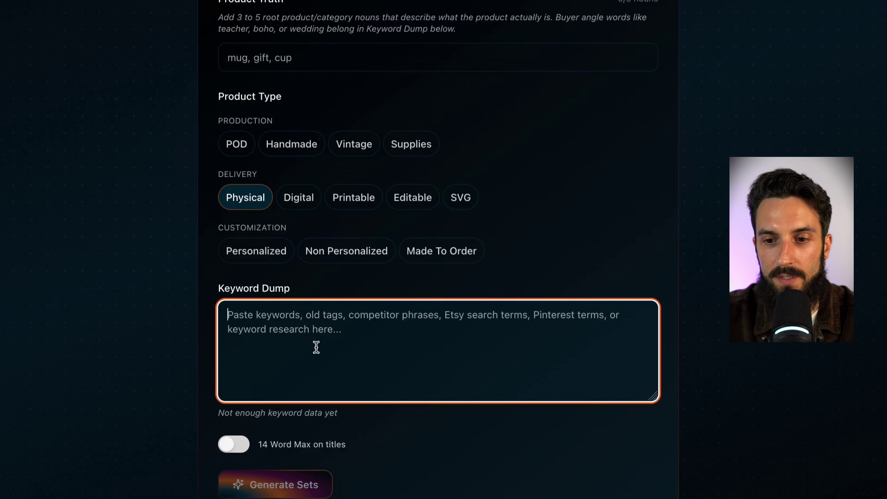